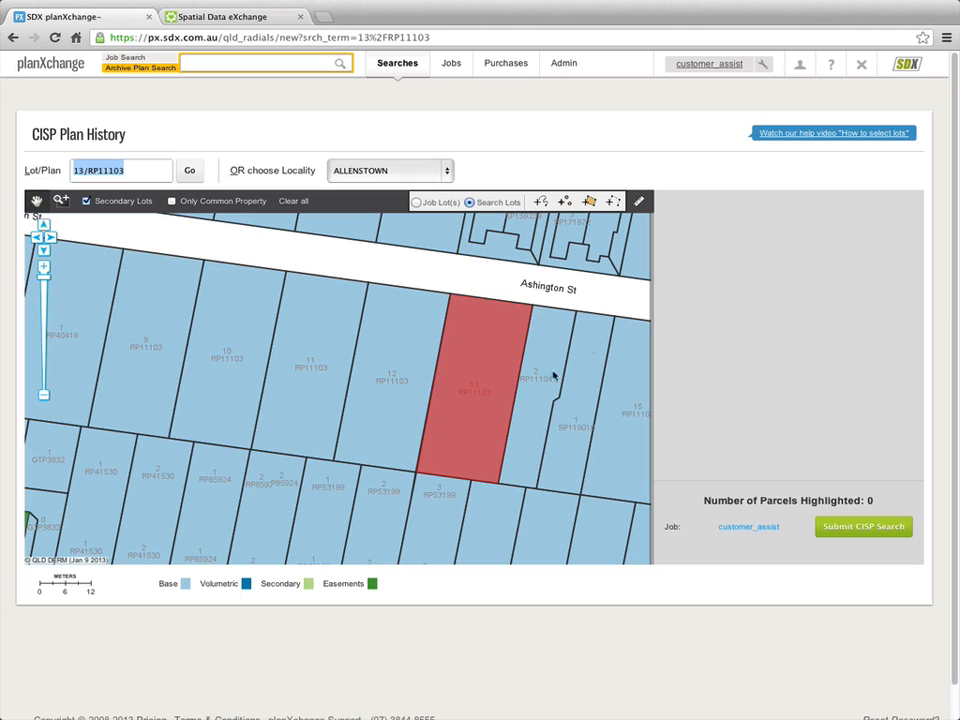
# Step: Select the parcels within a radius of about 90 m around lot 13/RP11103 with the Radial Tool
pyautogui.click(44, 398)
pyautogui.click(44, 398)
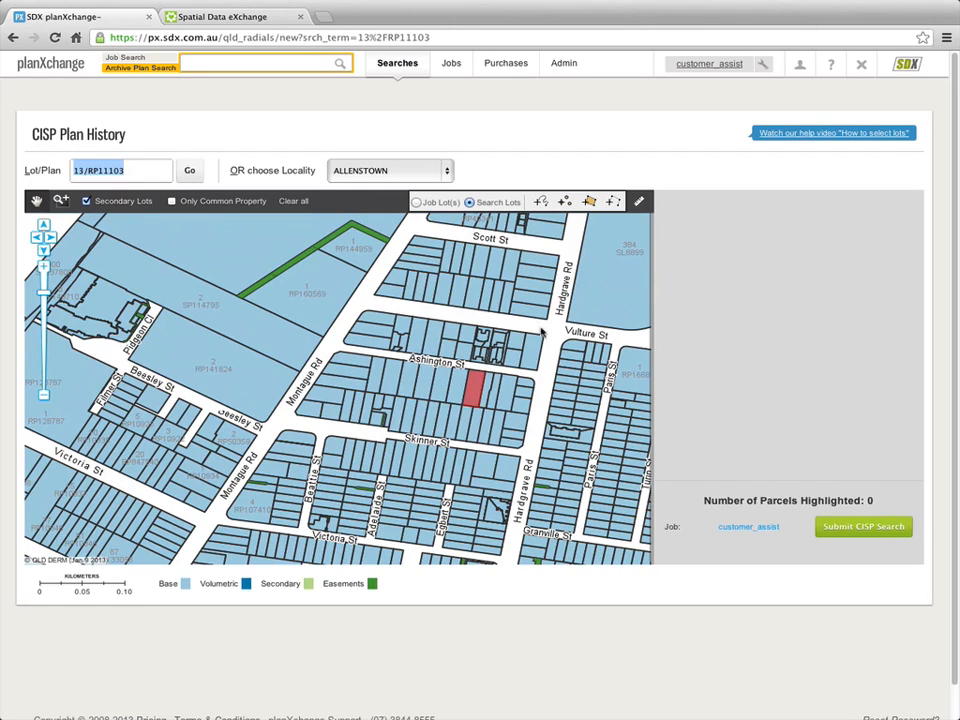
pyautogui.click(567, 205)
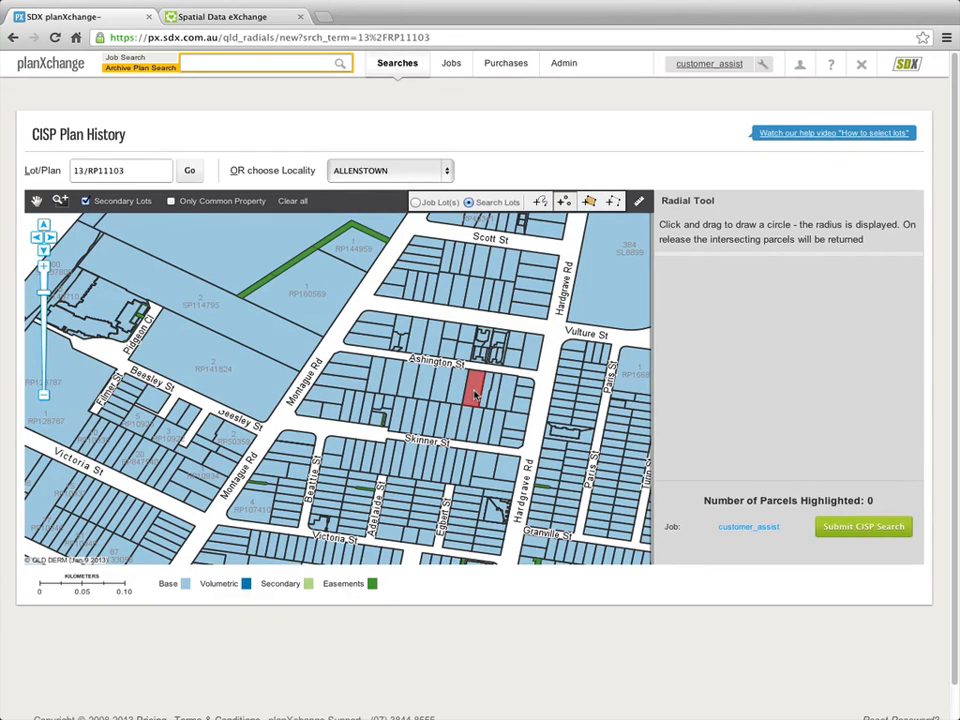
pyautogui.moveTo(476, 394); pyautogui.dragTo(559, 399)
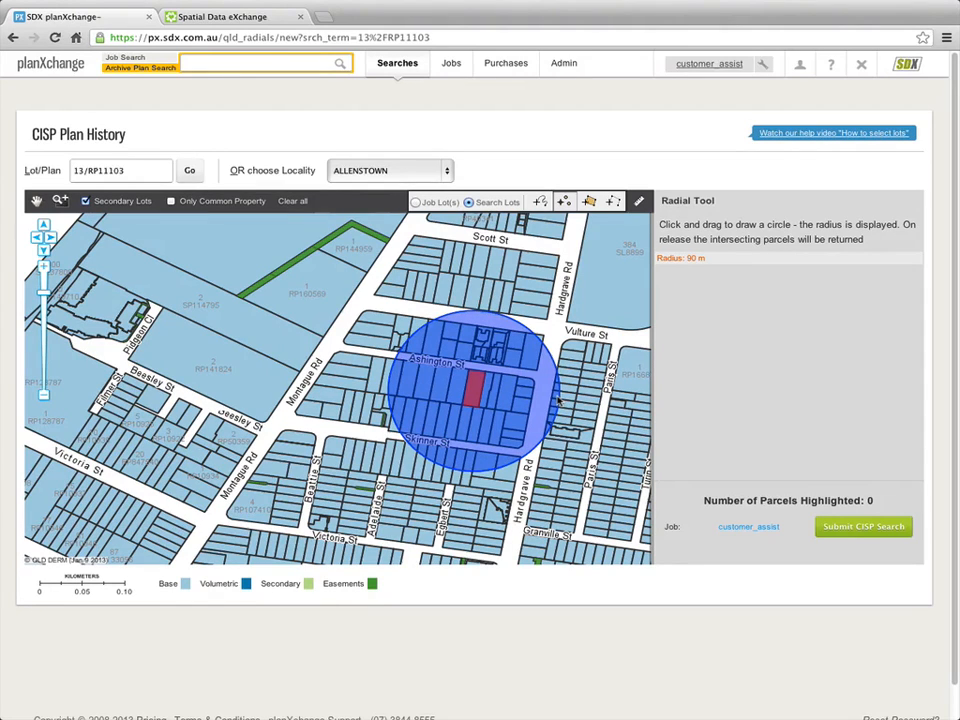
pyautogui.moveTo(559, 399); pyautogui.dragTo(558, 400)
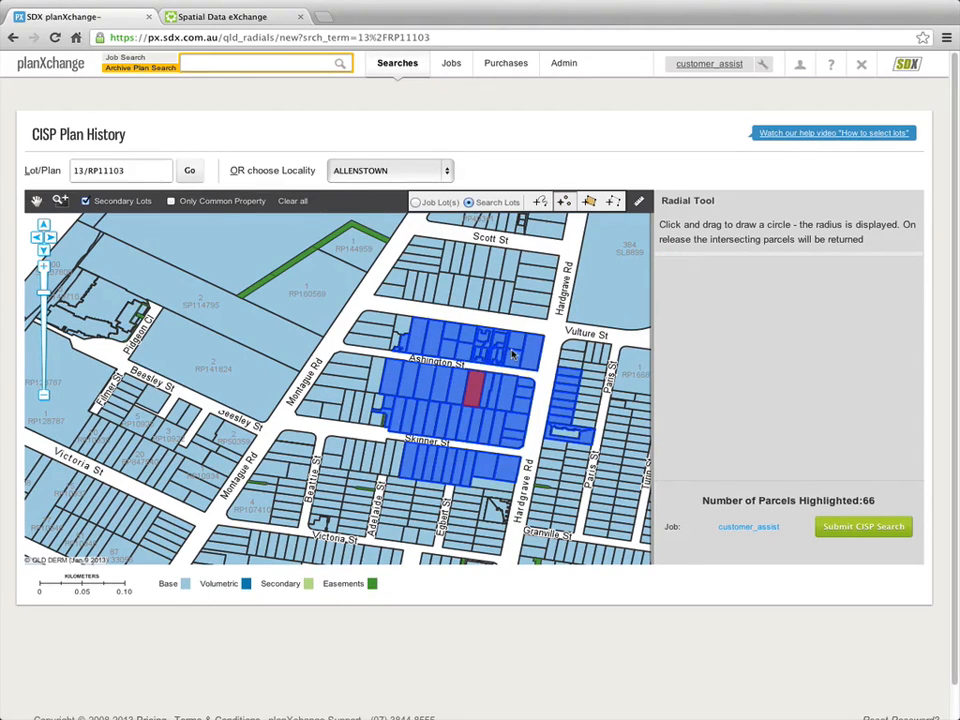
# Step: Add the parcels at the Montague Rd end of Ashington St to the selection with Polygon Select
pyautogui.click(590, 203)
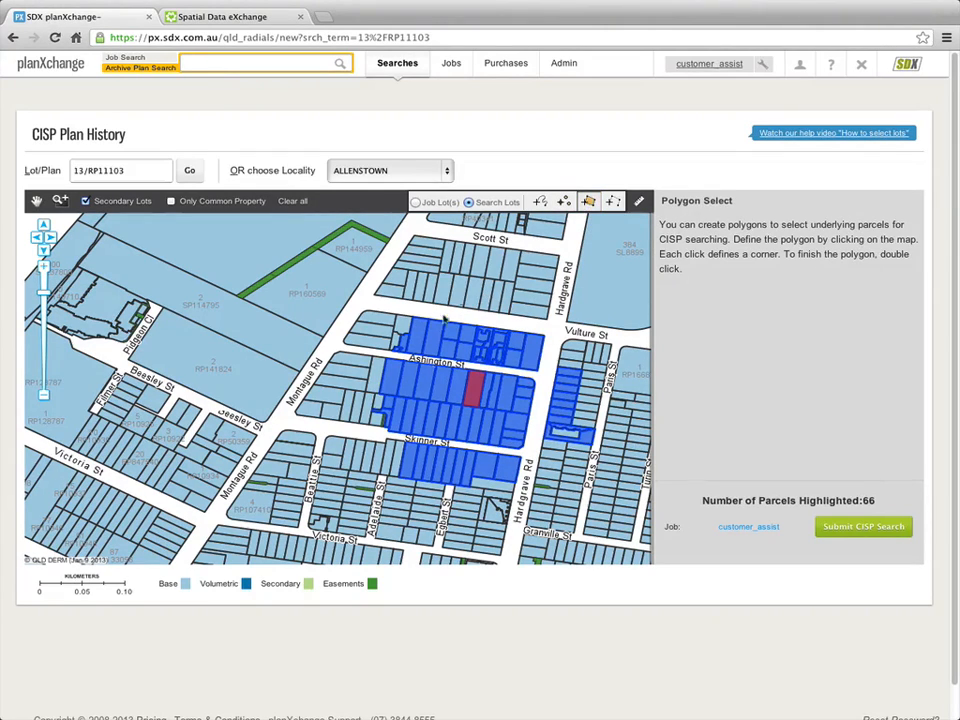
pyautogui.click(357, 311)
pyautogui.click(399, 320)
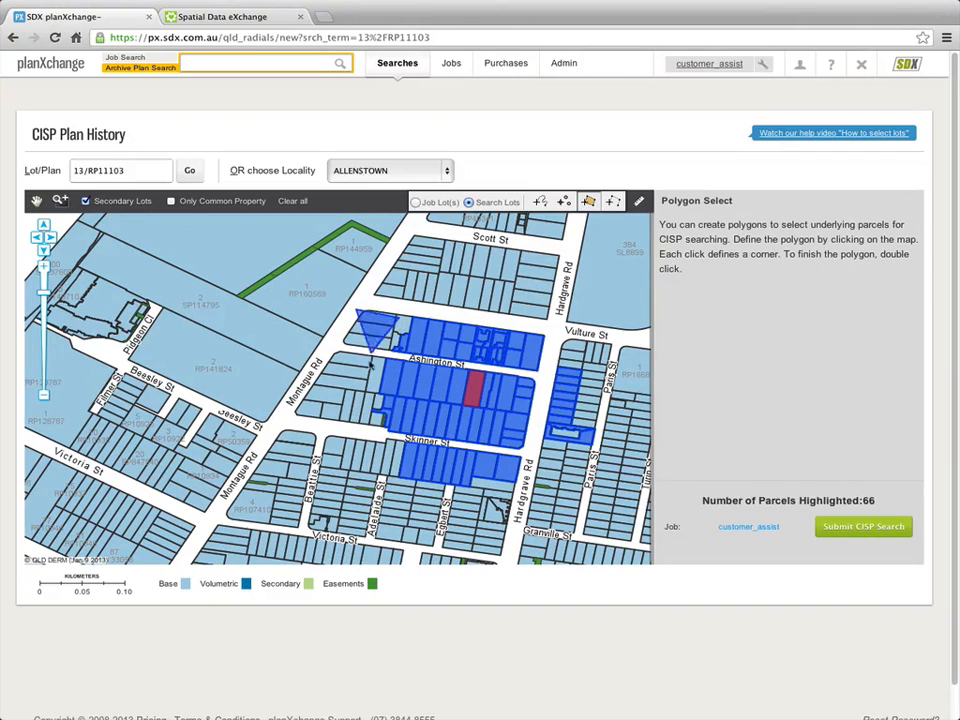
pyautogui.doubleClick(302, 412)
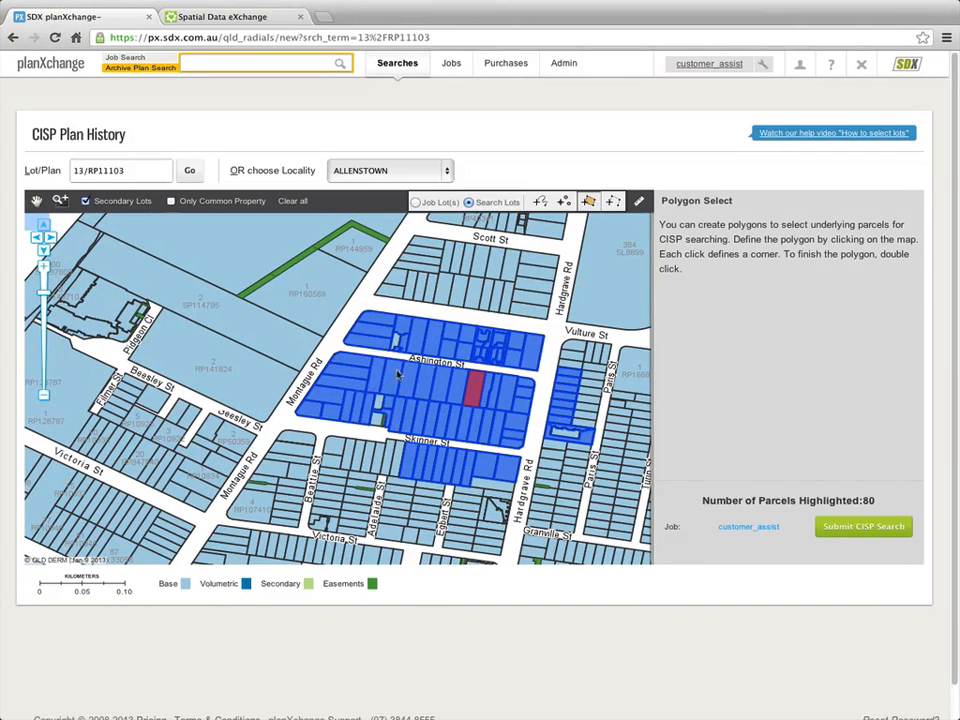
# Step: Add the parcels along the south side of Scott St to the selection by drawing a line through them with Line Select
pyautogui.click(612, 201)
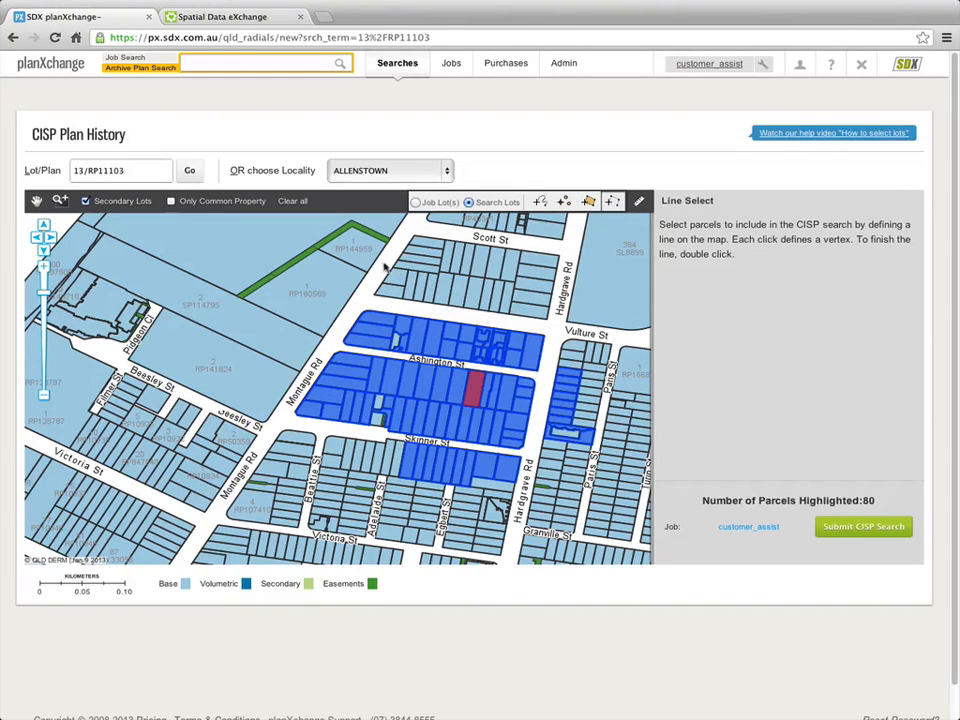
pyautogui.click(418, 243)
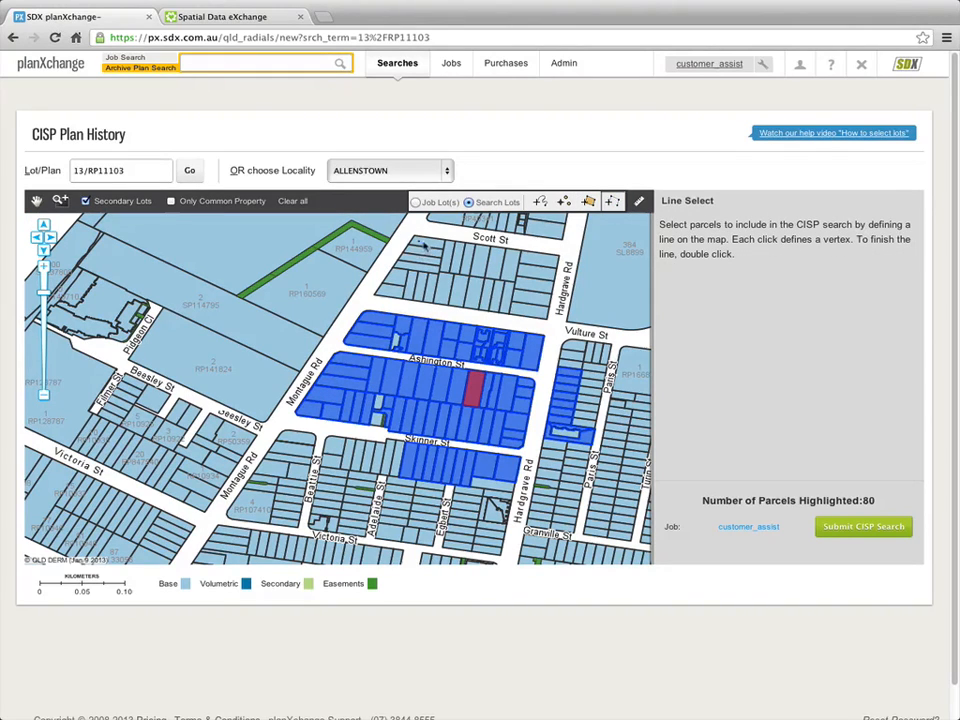
pyautogui.doubleClick(544, 276)
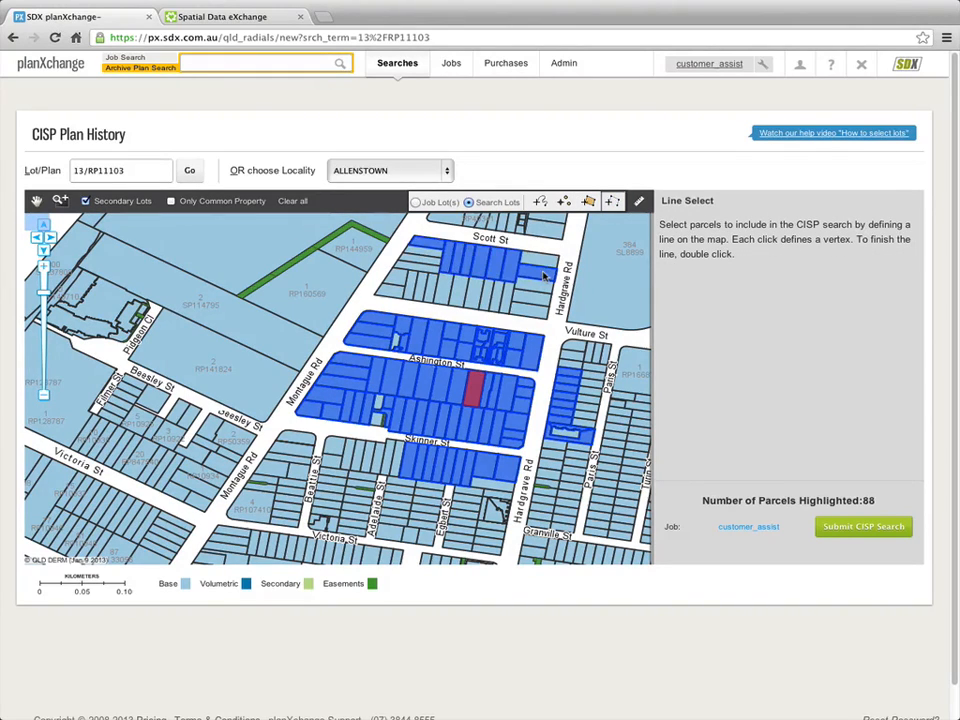
# Step: Individually add lot 384 SL8899 to the selection and remove one parcel on Hardgrave Rd with Select/Remove
pyautogui.click(540, 201)
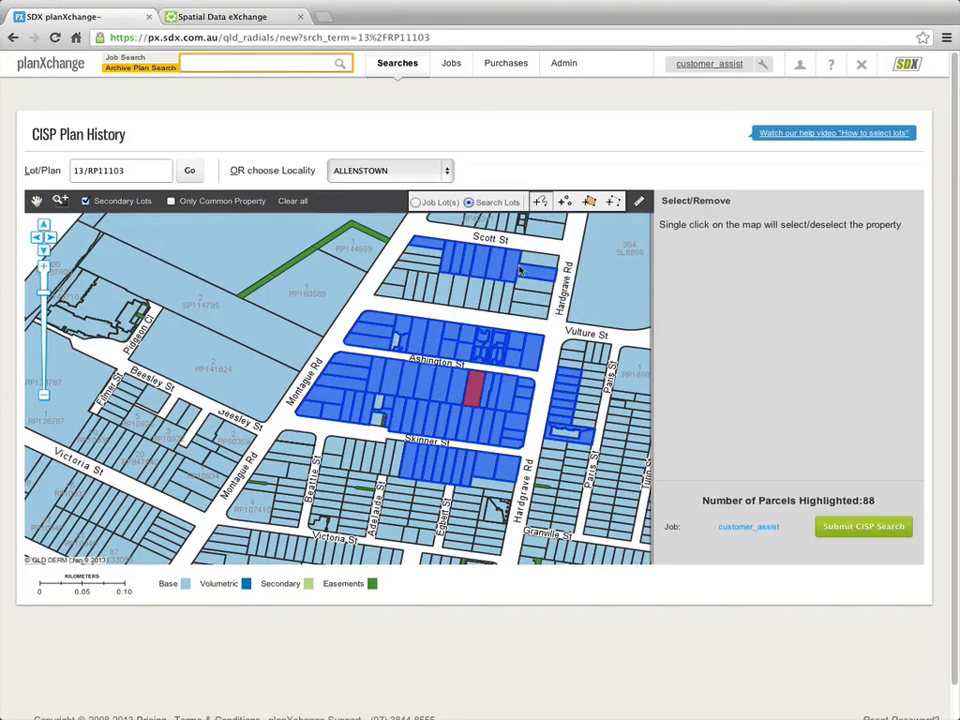
pyautogui.click(584, 317)
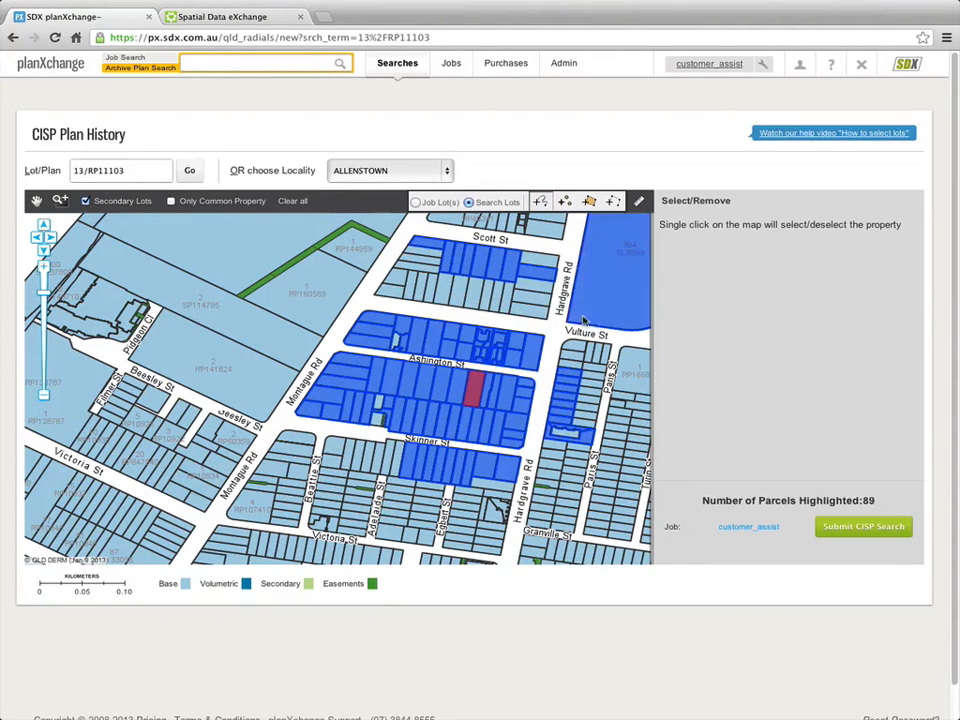
pyautogui.click(575, 378)
pyautogui.click(569, 377)
pyautogui.click(569, 377)
# Step: Clear all the selected lots
pyautogui.click(292, 203)
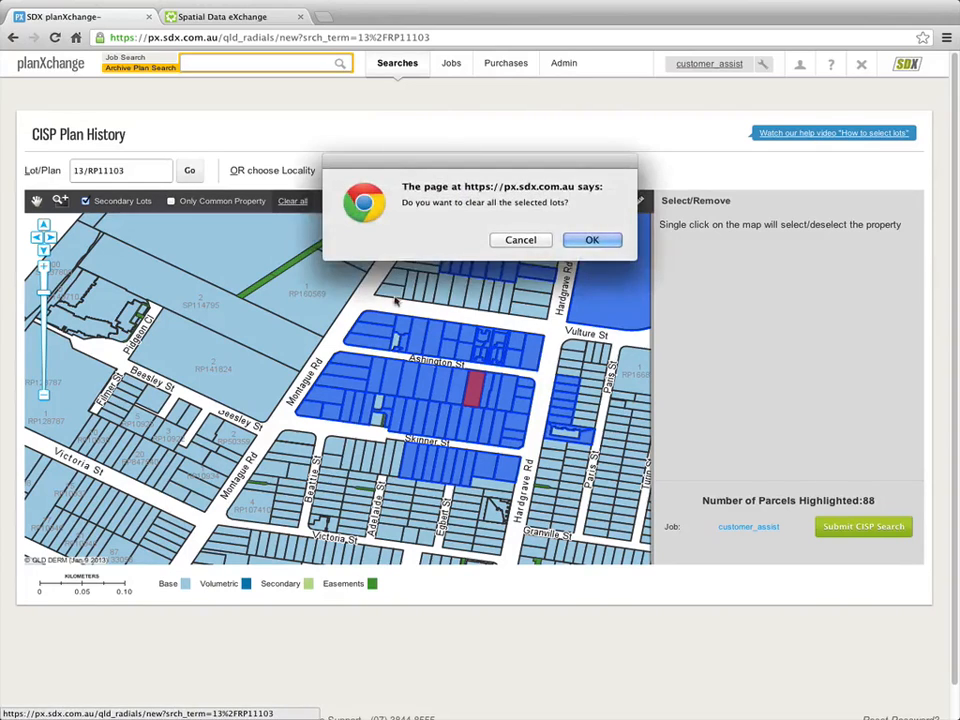
pyautogui.click(579, 239)
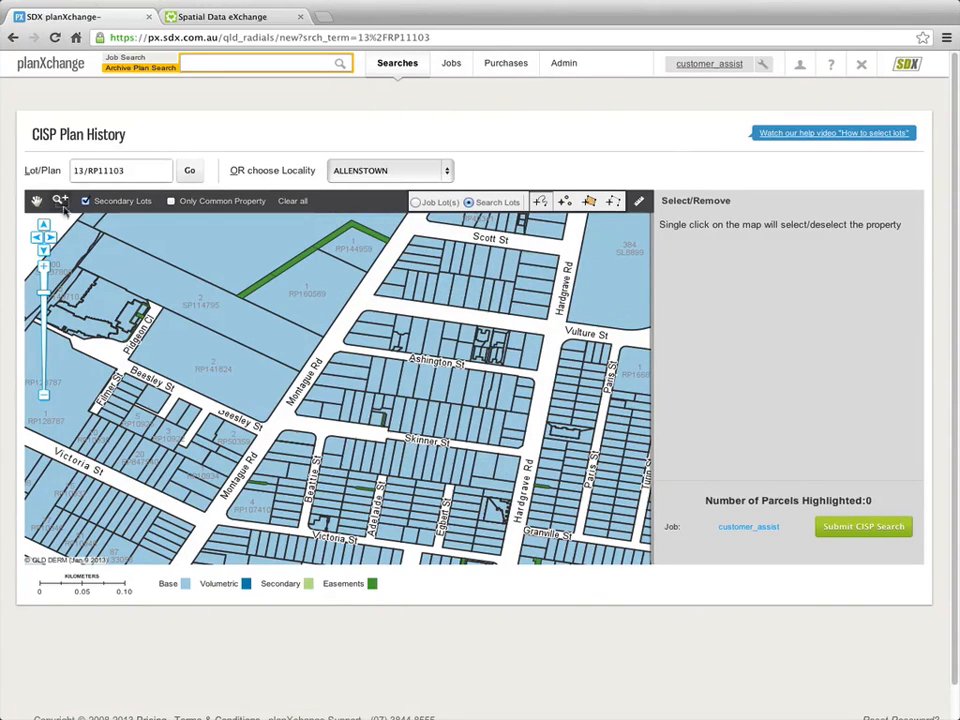
# Step: Select the riverside parcels from Pidgeon Cl down to Kurilpa St by drawing a four-cornered polygon around them
pyautogui.moveTo(210, 335); pyautogui.dragTo(418, 388)
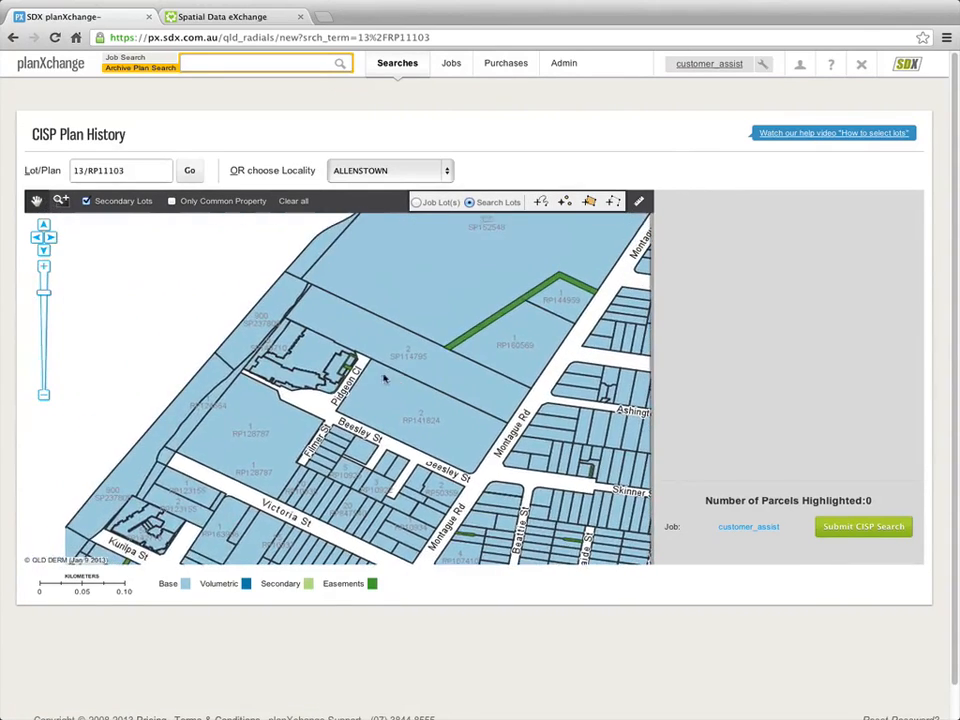
pyautogui.moveTo(329, 442); pyautogui.dragTo(415, 373)
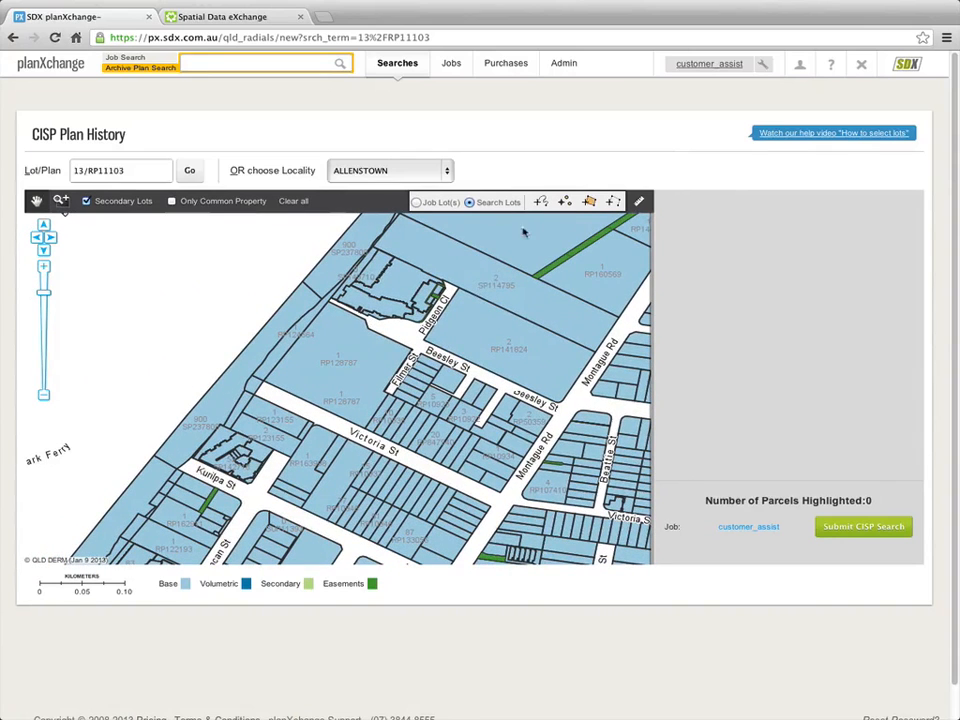
pyautogui.click(588, 201)
pyautogui.click(374, 223)
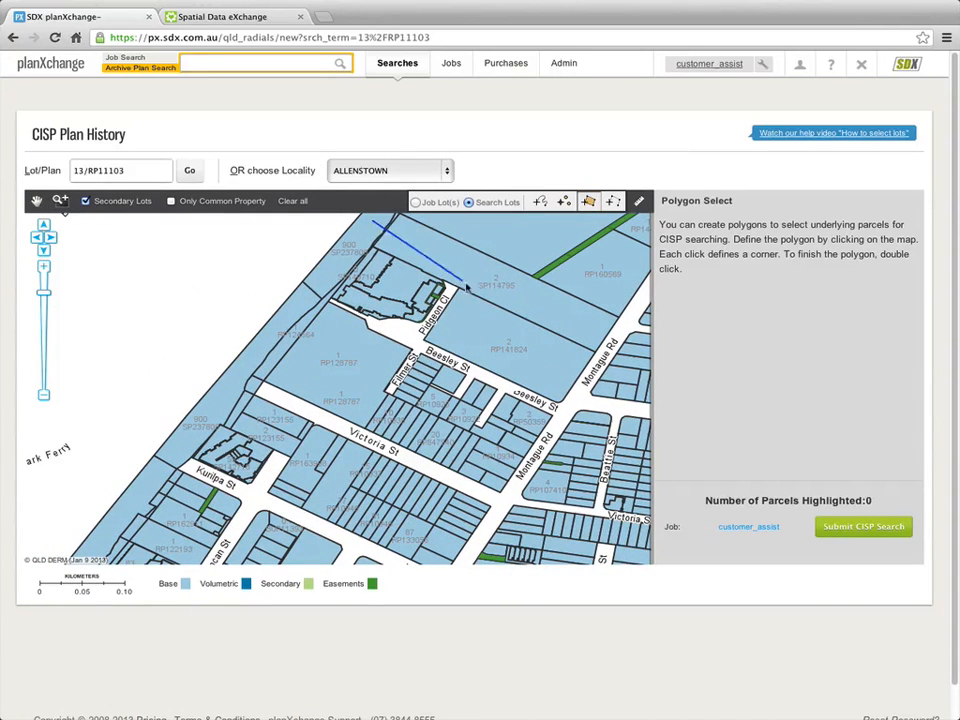
pyautogui.click(488, 292)
pyautogui.click(267, 531)
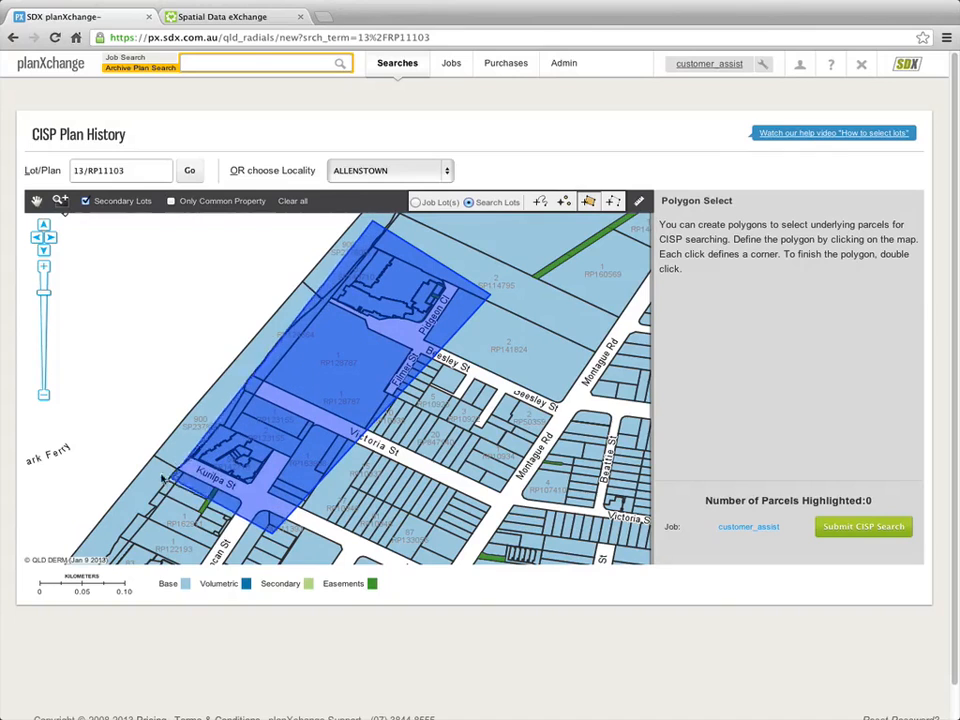
pyautogui.click(155, 468)
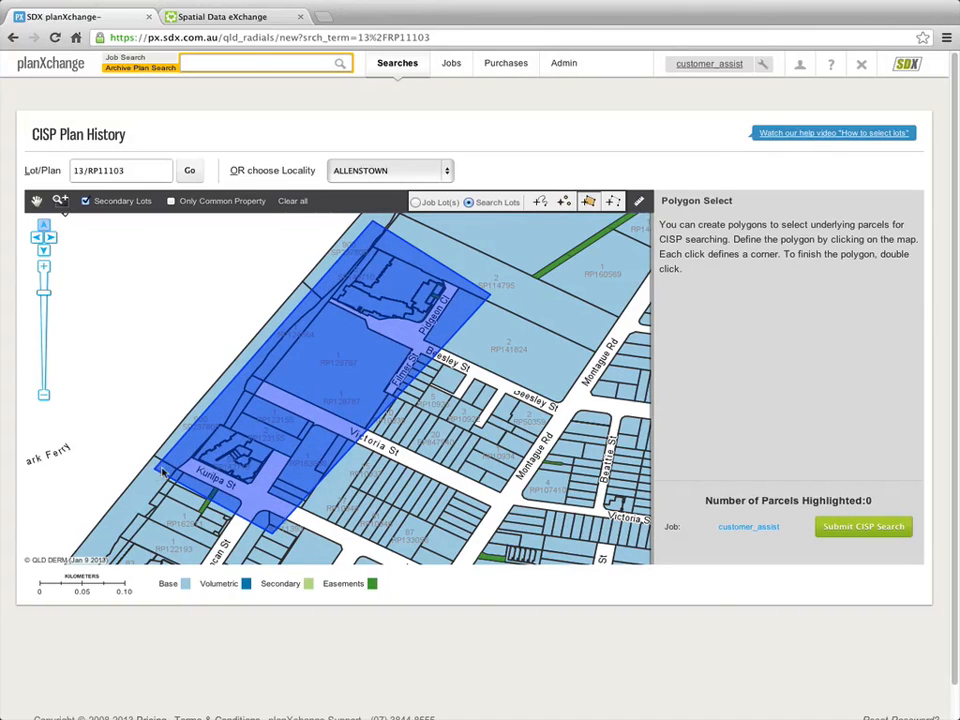
pyautogui.doubleClick(341, 381)
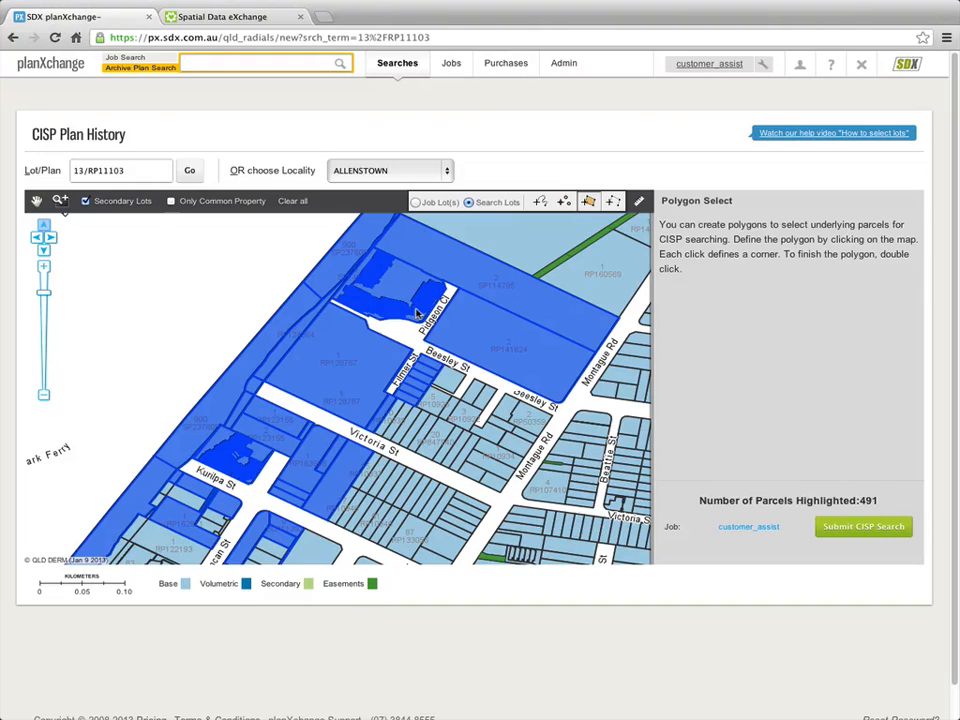
# Step: Clear all the selected lots and enable the Only Common Property option
pyautogui.click(296, 204)
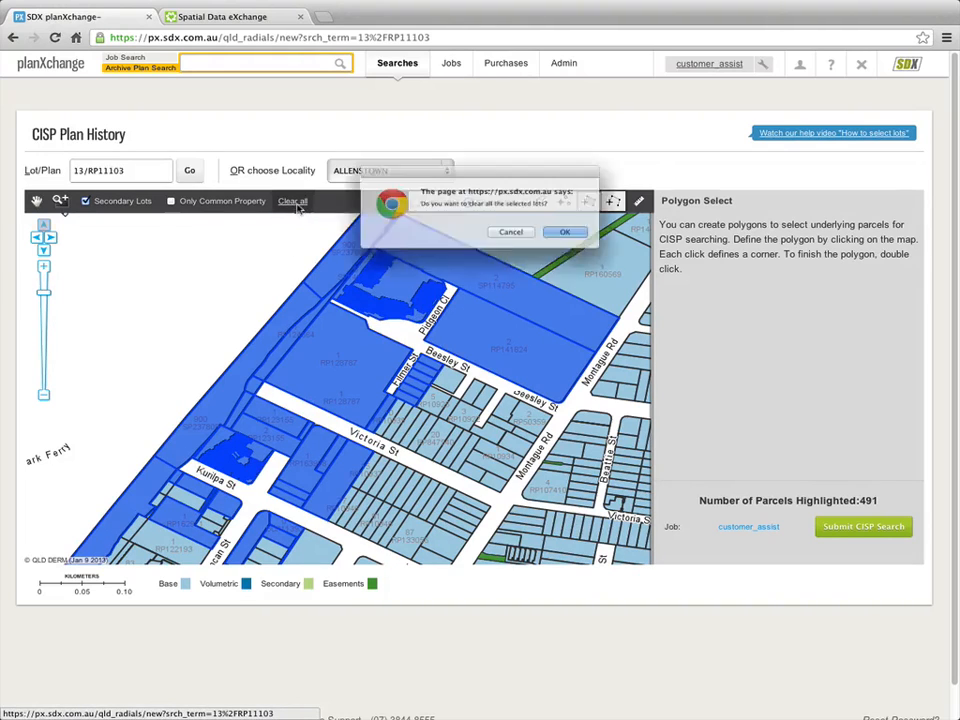
pyautogui.click(598, 240)
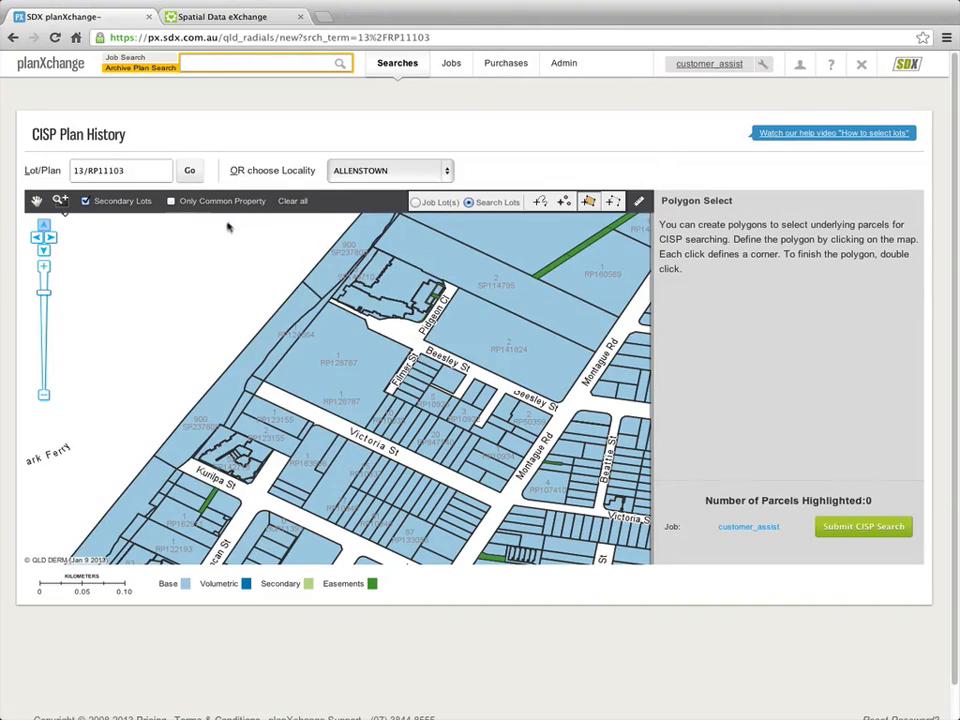
pyautogui.click(171, 201)
# Step: Select the area from Pidgeon Cl to Kurilpa St with a polygon restricted to common property, and clear that selection
pyautogui.click(357, 235)
pyautogui.click(489, 298)
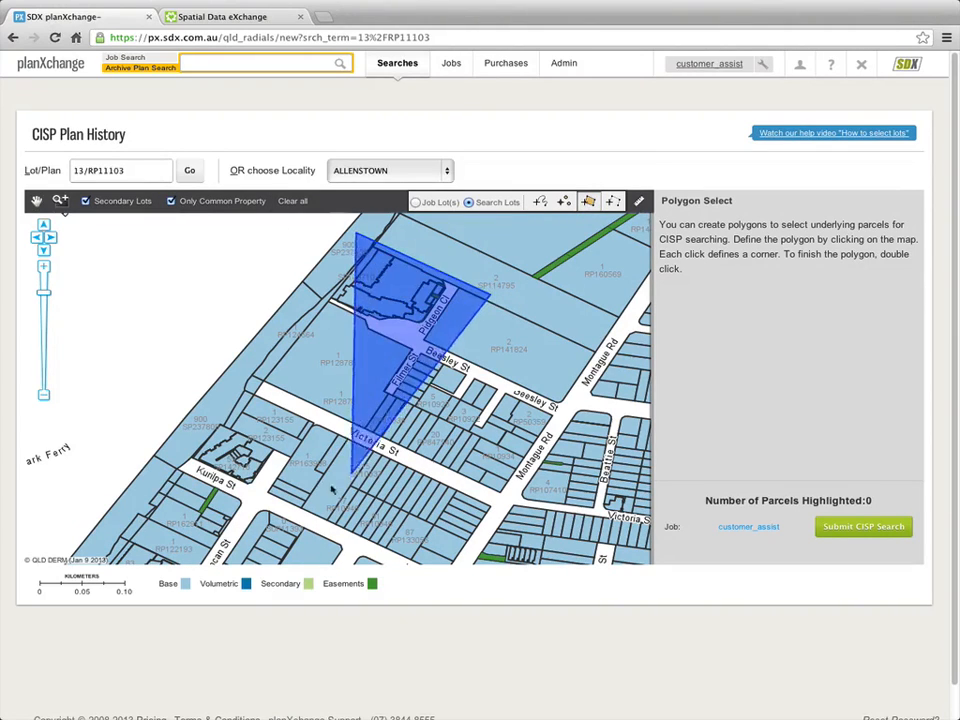
pyautogui.click(283, 548)
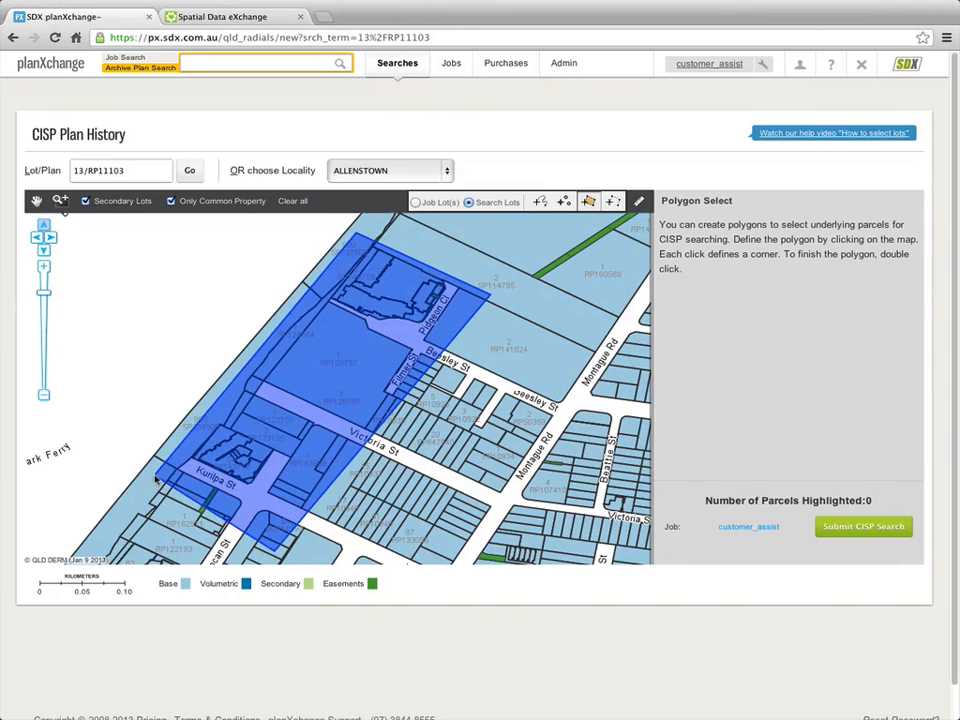
pyautogui.doubleClick(116, 356)
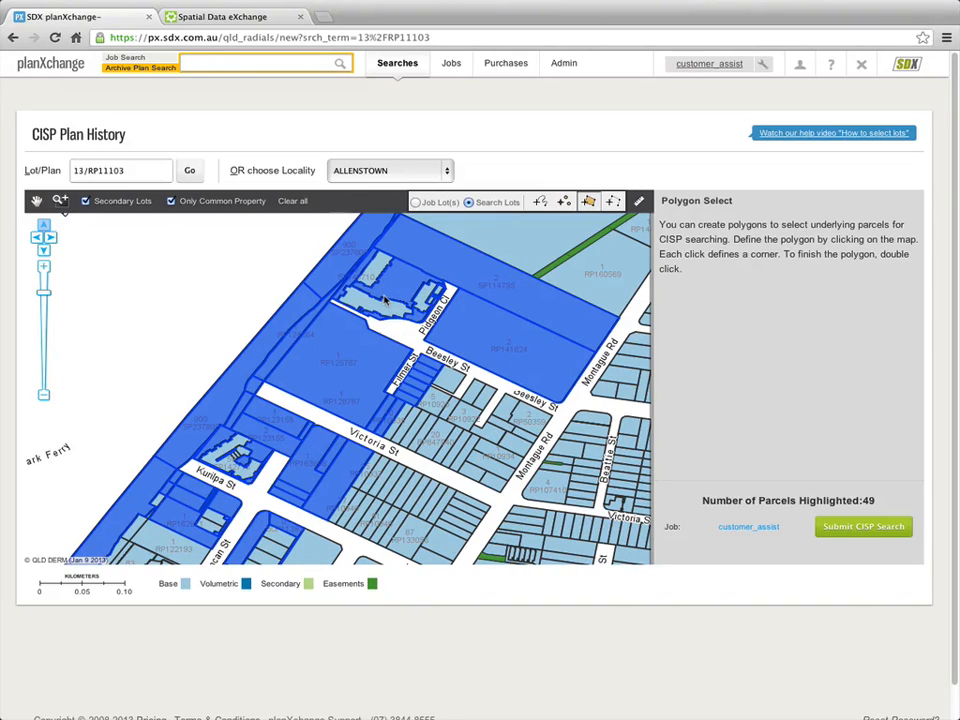
pyautogui.click(300, 205)
pyautogui.click(593, 241)
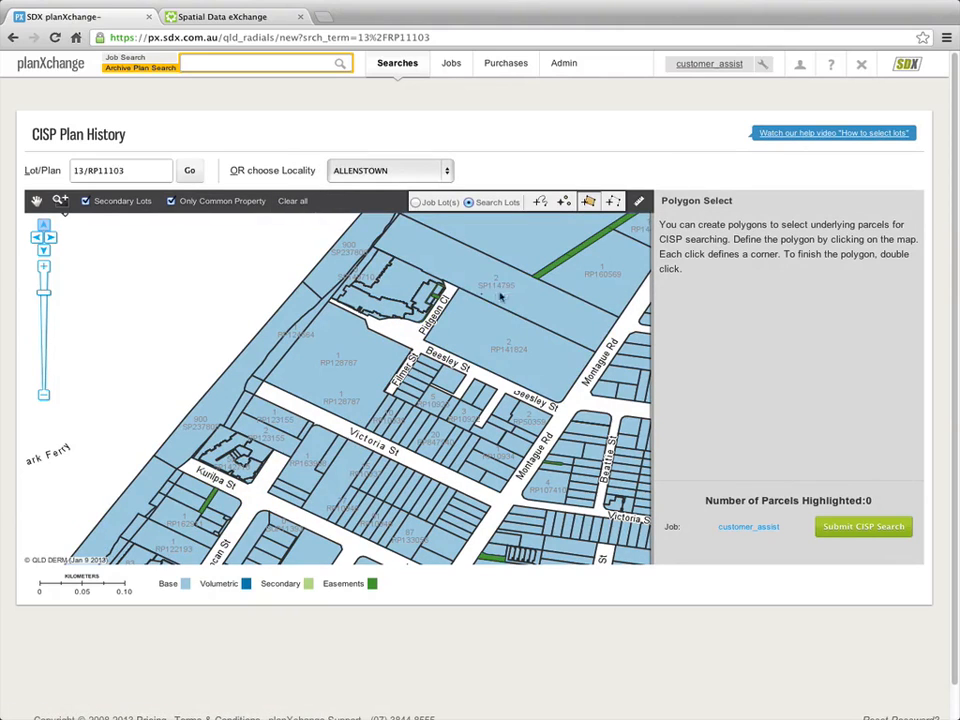
# Step: Hide the secondary lots on the map and show them again
pyautogui.click(40, 205)
pyautogui.moveTo(640, 349); pyautogui.dragTo(508, 394)
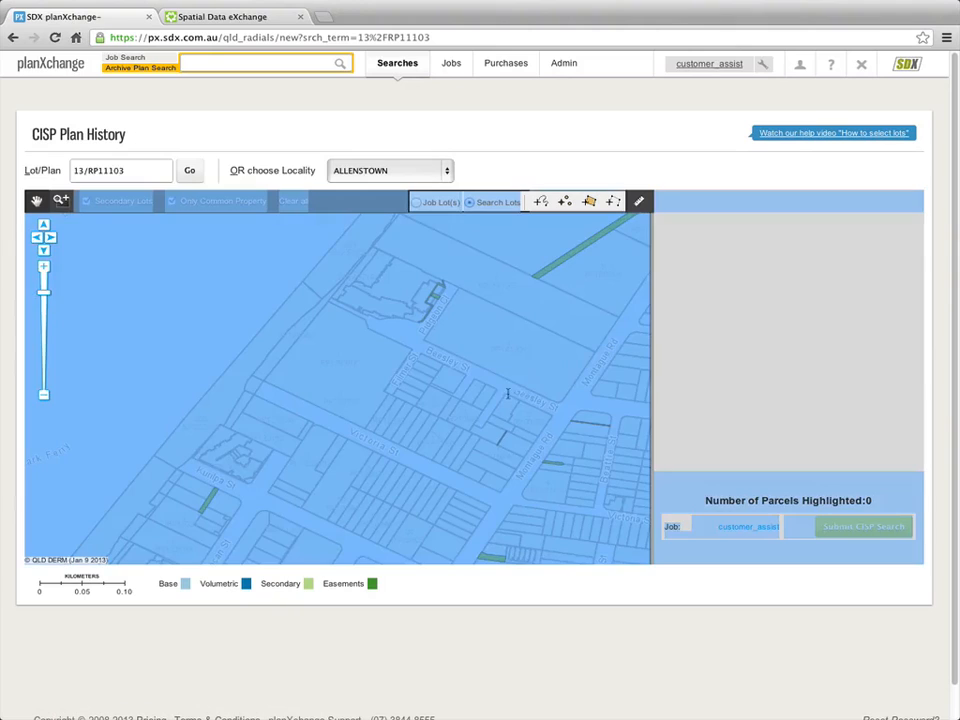
pyautogui.click(41, 201)
pyautogui.moveTo(508, 334); pyautogui.dragTo(350, 390)
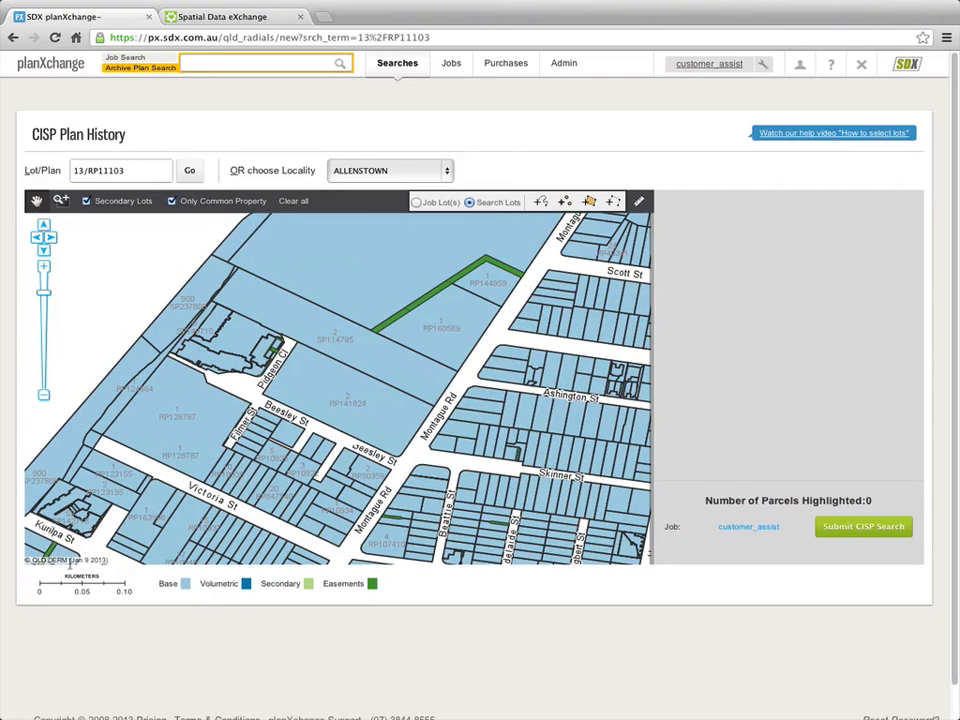
pyautogui.moveTo(407, 386); pyautogui.dragTo(386, 448)
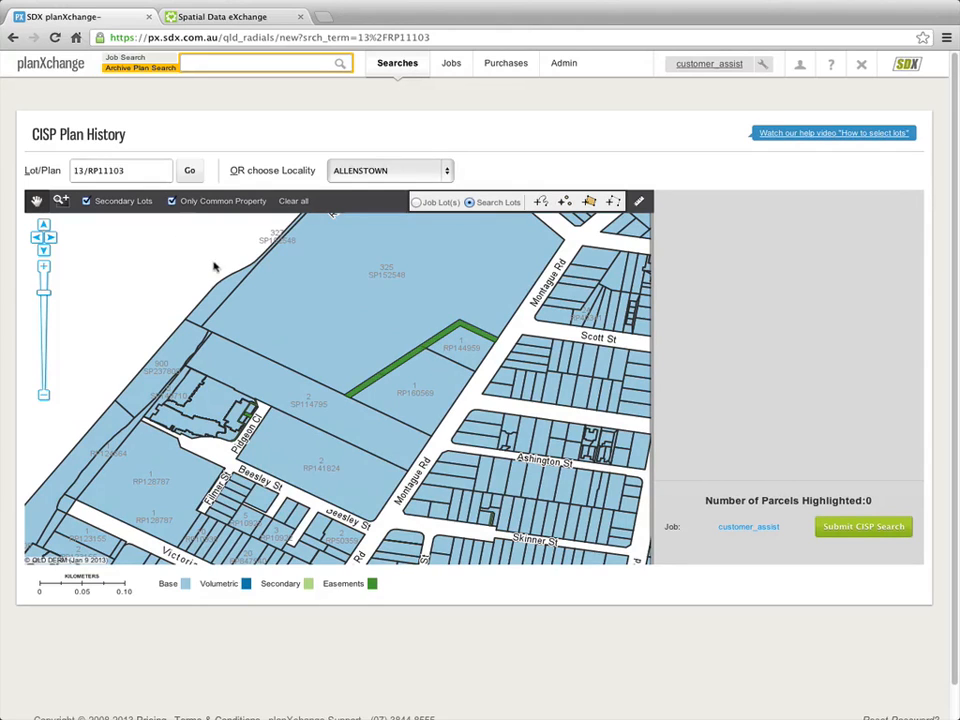
pyautogui.click(87, 203)
pyautogui.click(87, 203)
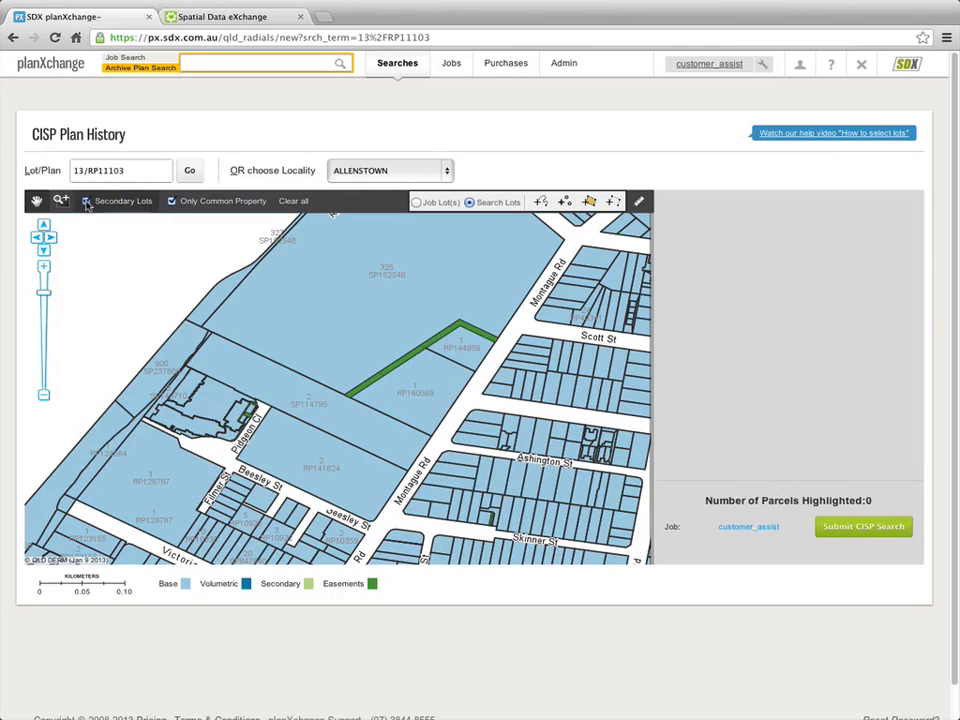
pyautogui.click(87, 203)
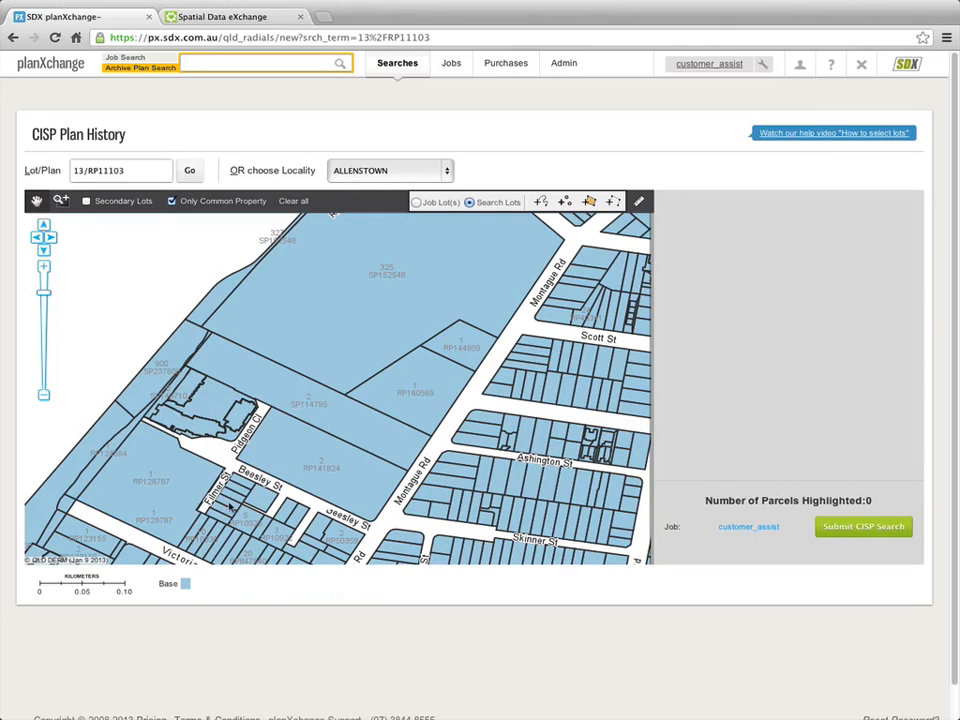
pyautogui.click(89, 203)
# Step: Select the parcels on both sides of Montague Rd, from lot 325 SP152548 across to Hardgrave Rd, with a polygon
pyautogui.moveTo(446, 392); pyautogui.dragTo(371, 386)
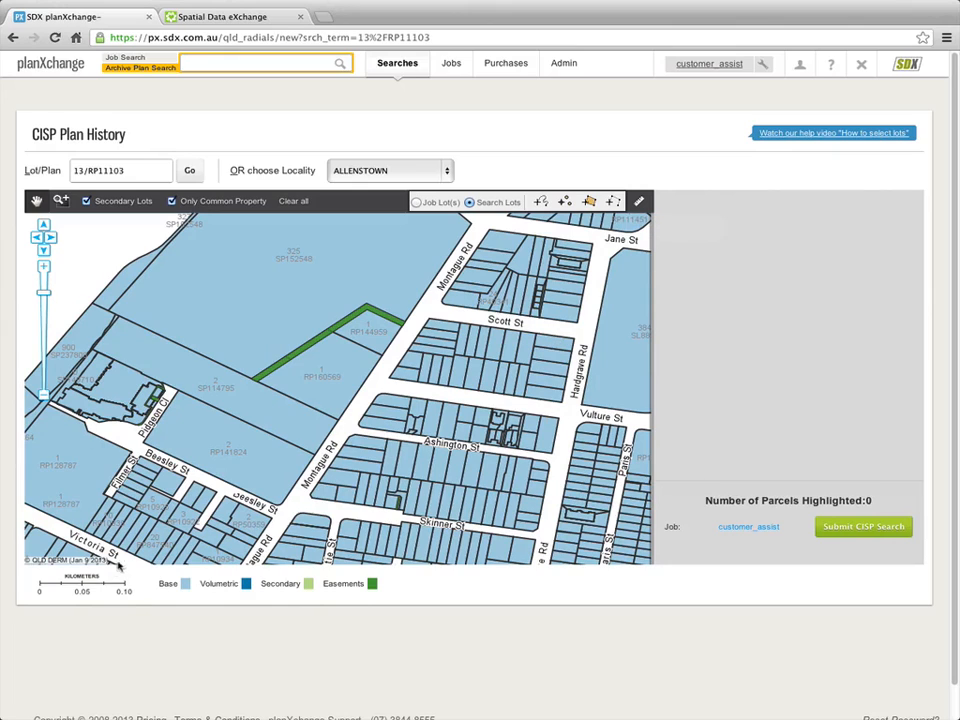
pyautogui.moveTo(84, 590)
pyautogui.click(588, 201)
pyautogui.click(327, 256)
pyautogui.click(622, 283)
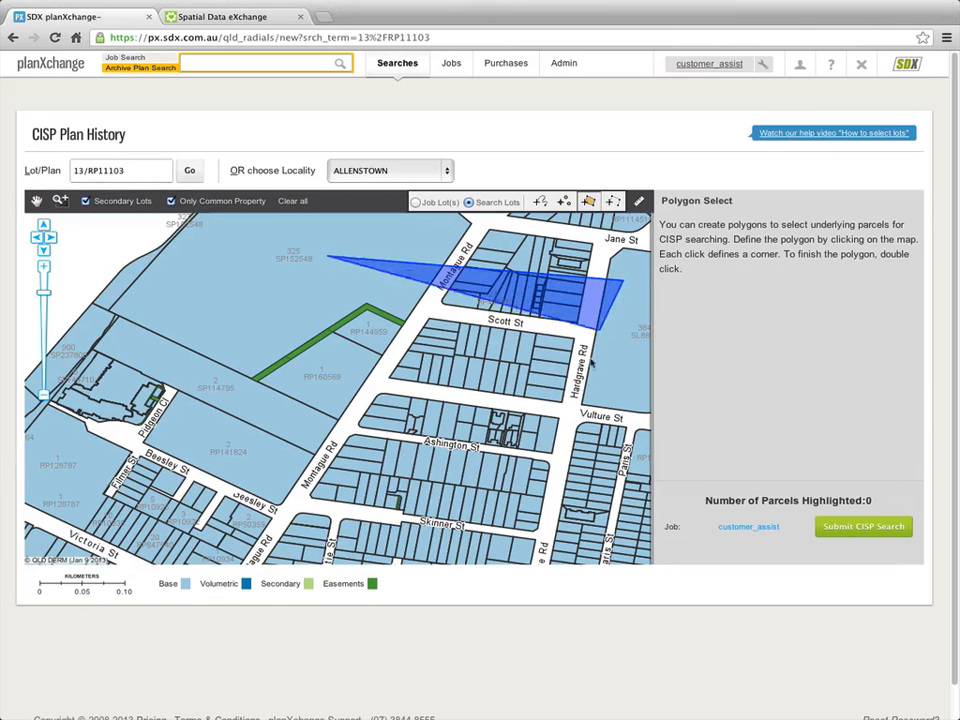
pyautogui.click(500, 491)
pyautogui.doubleClick(225, 437)
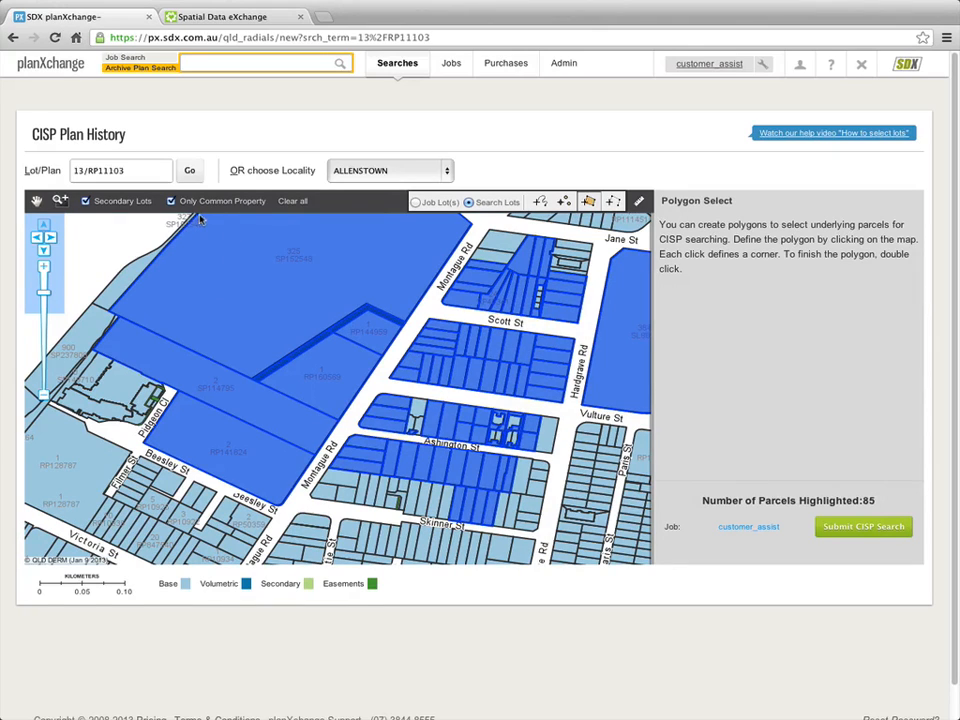
# Step: Clear all the selected lots and locate lot 13/RP11103 on the map again
pyautogui.click(294, 202)
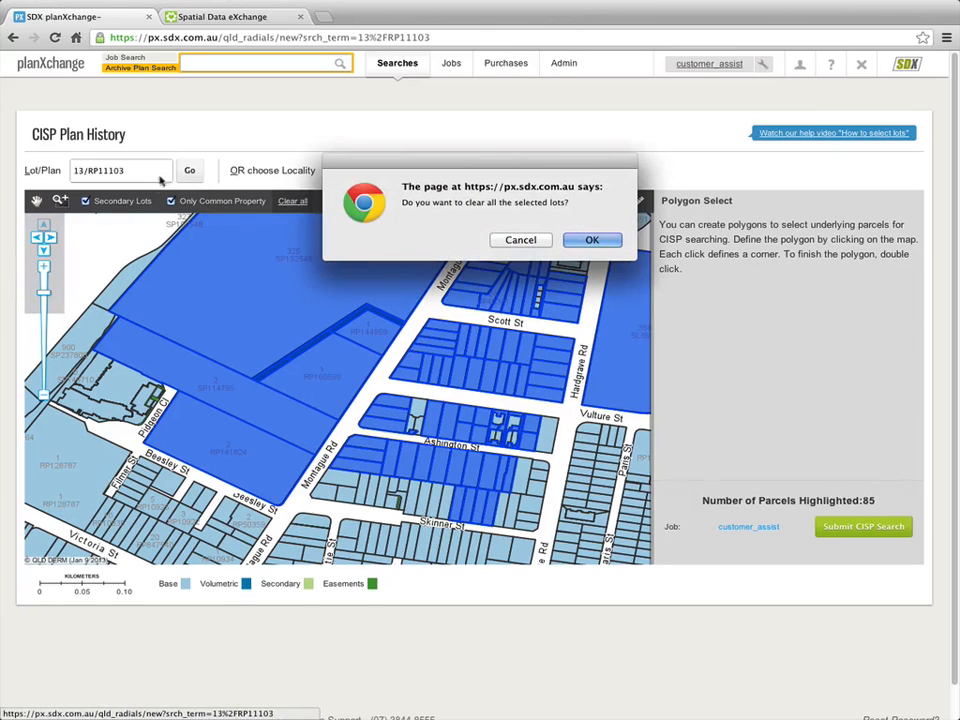
pyautogui.click(589, 245)
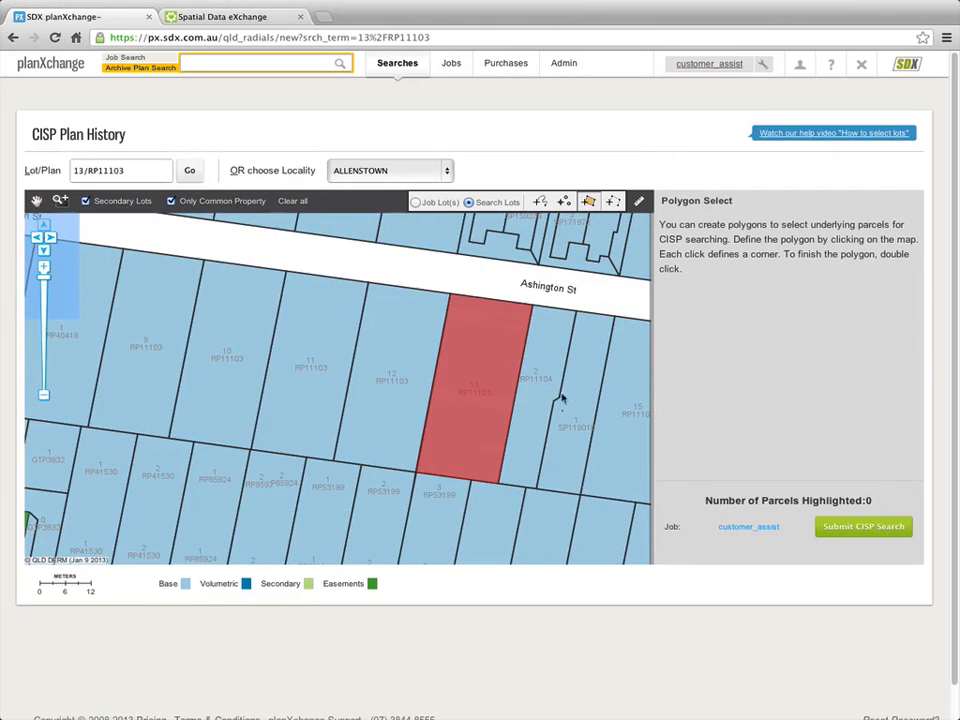
pyautogui.click(44, 396)
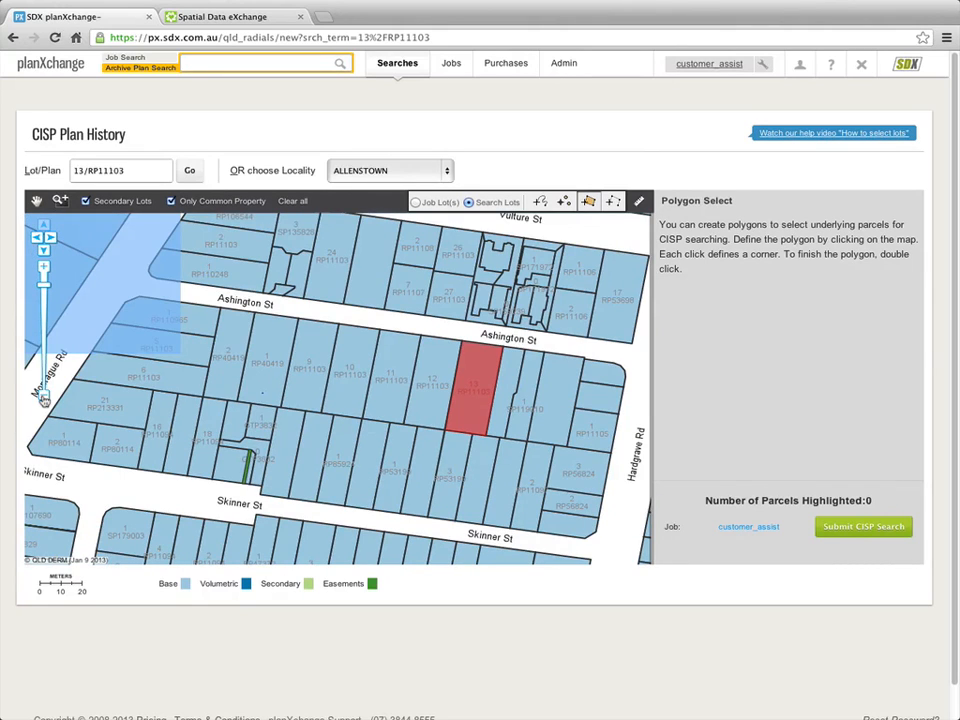